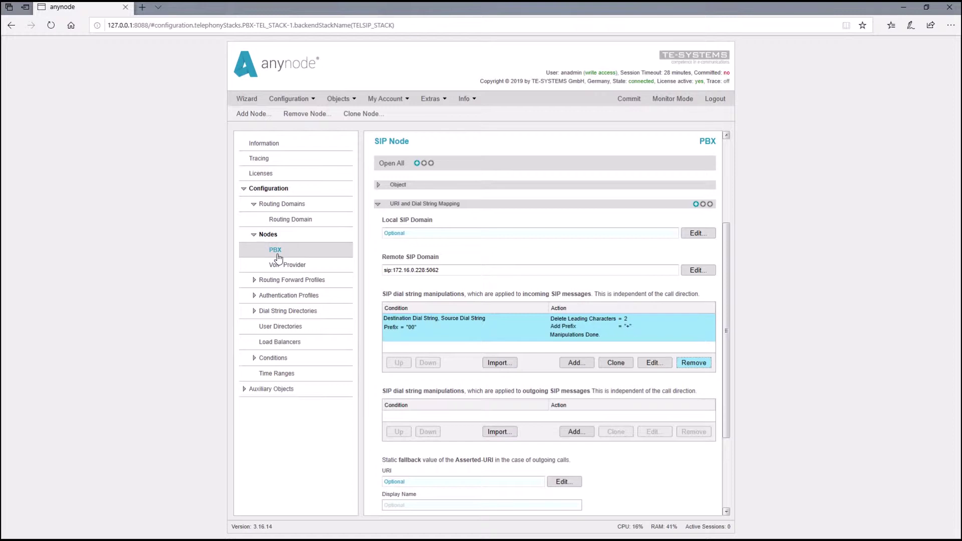
Commit the configuration with the PBX node's incoming rule replacing leading 00 with +.
left_click(280, 255)
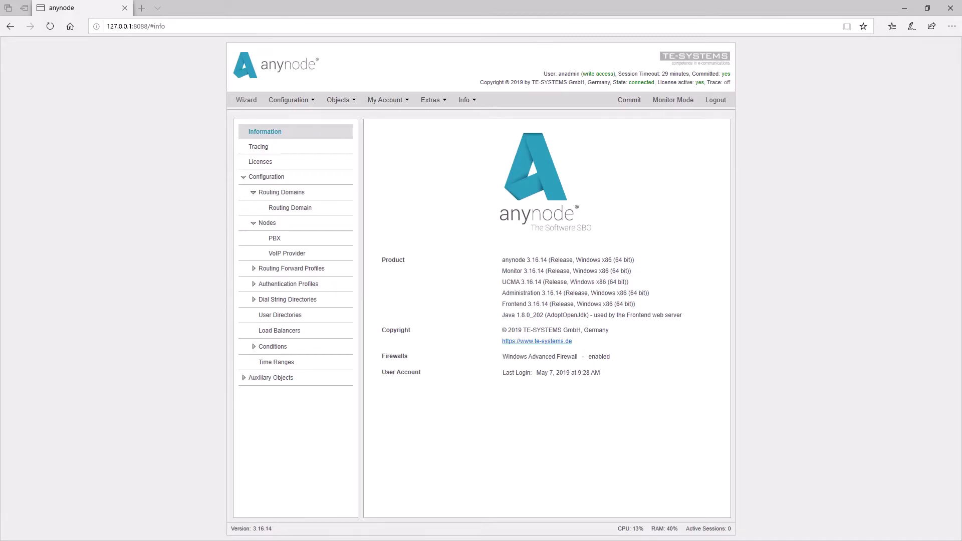
Show the Routing Domain page listing the existing 'To VoIP Provider' route.
left_click(301, 210)
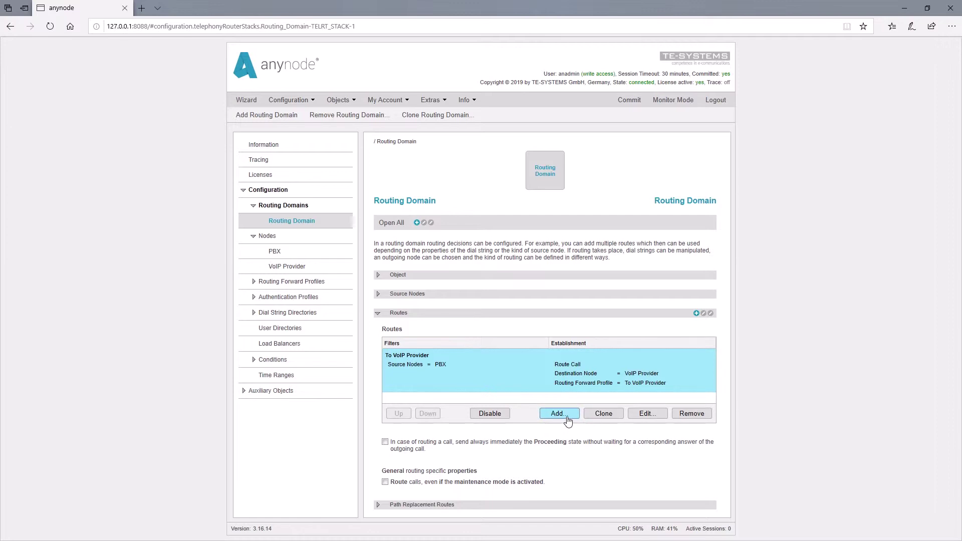
Start a new route with a filter that accepts only calls from the PBX source node.
left_click(567, 419)
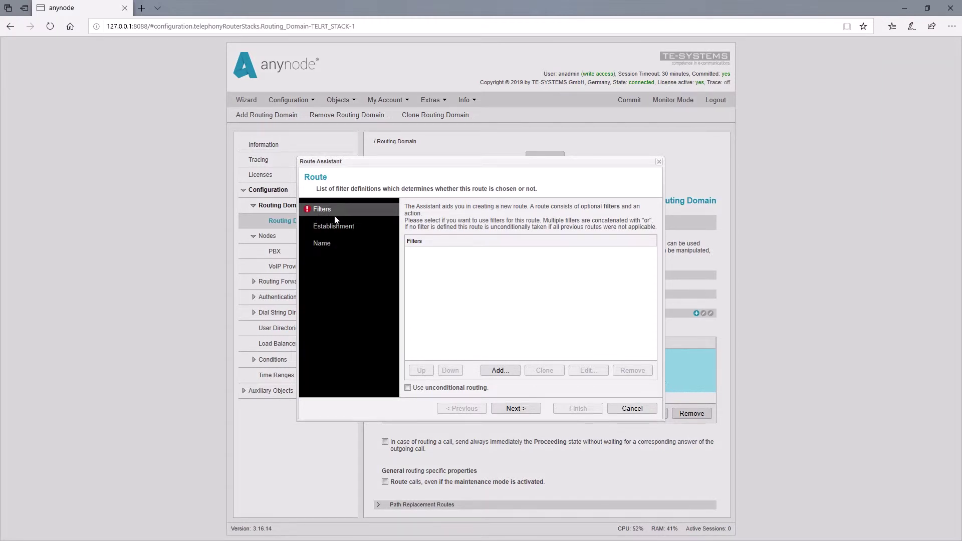
left_click(509, 371)
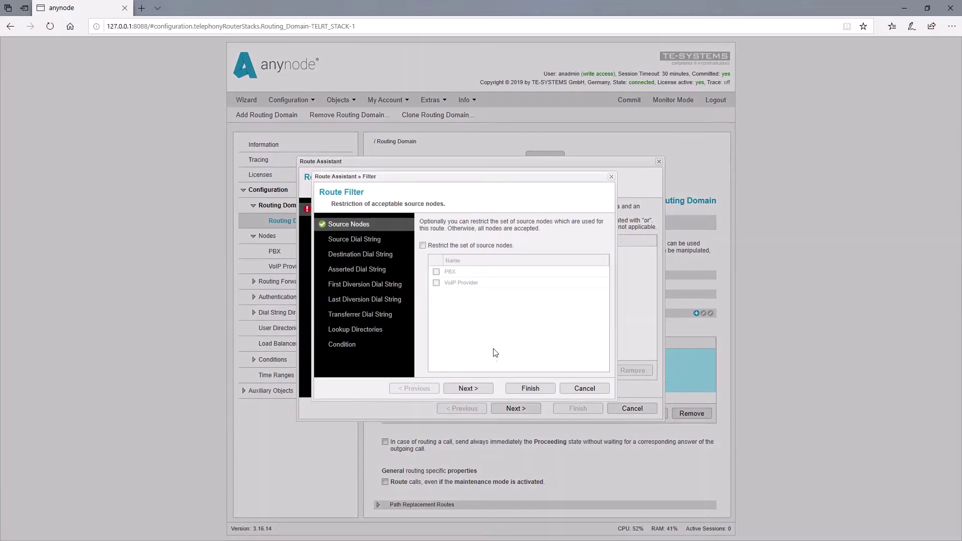
left_click(423, 246)
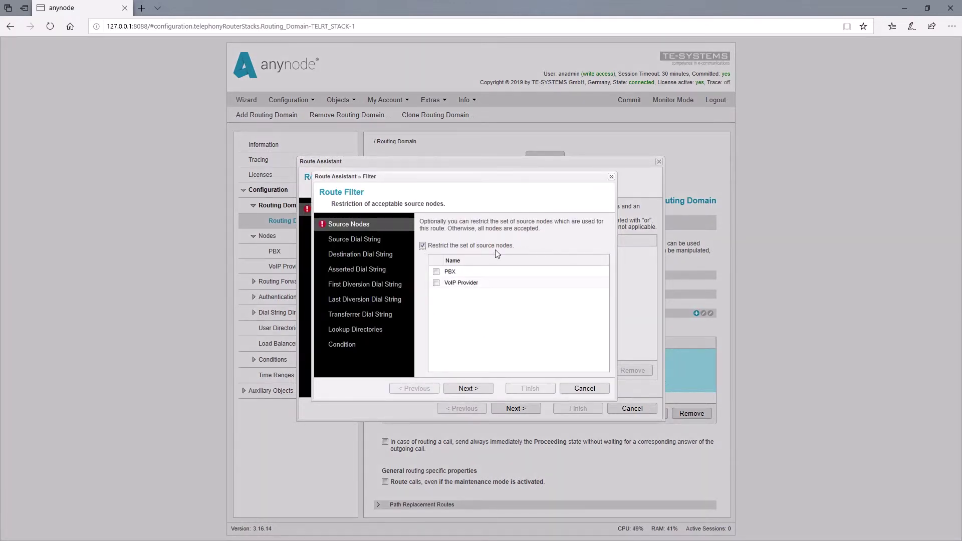
left_click(437, 272)
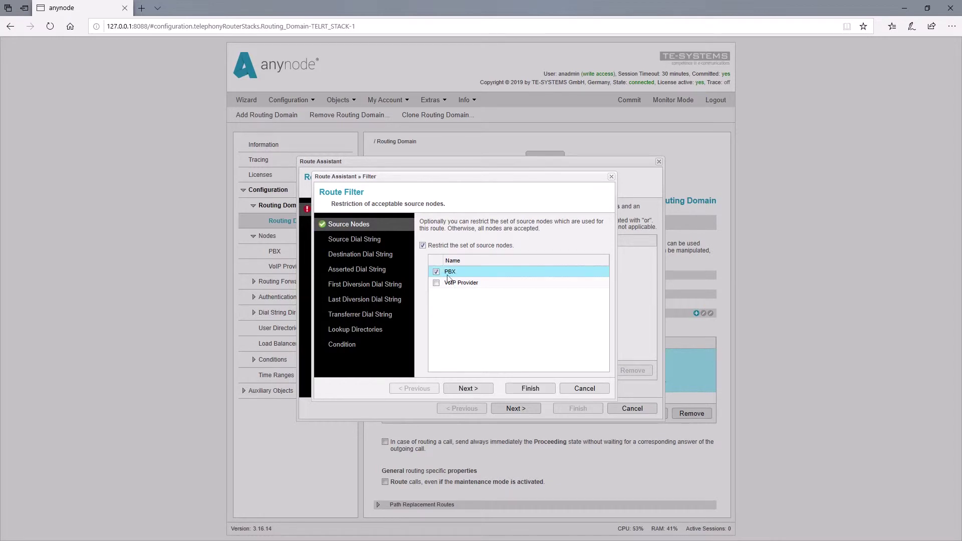
Add a destination dial string condition matching the prefix 99.
left_click(383, 256)
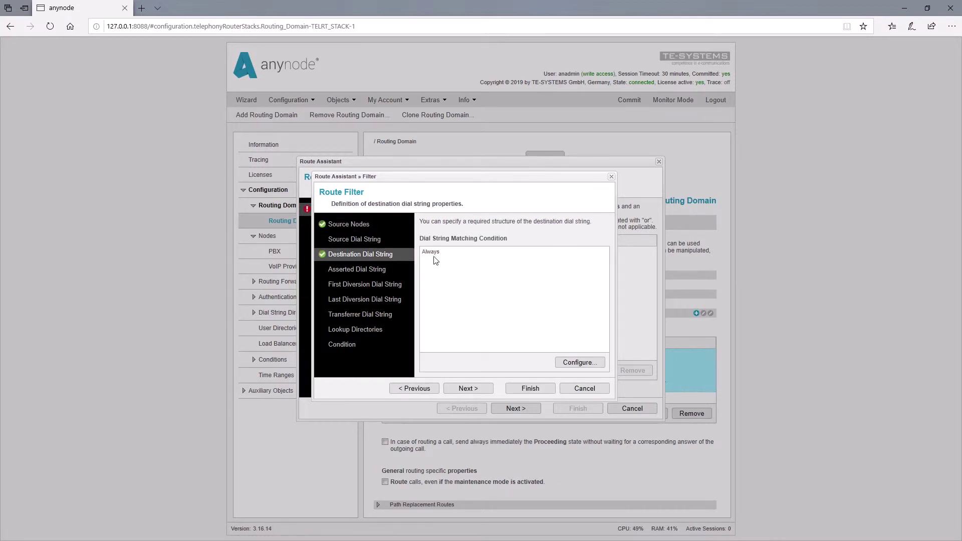
left_click(578, 363)
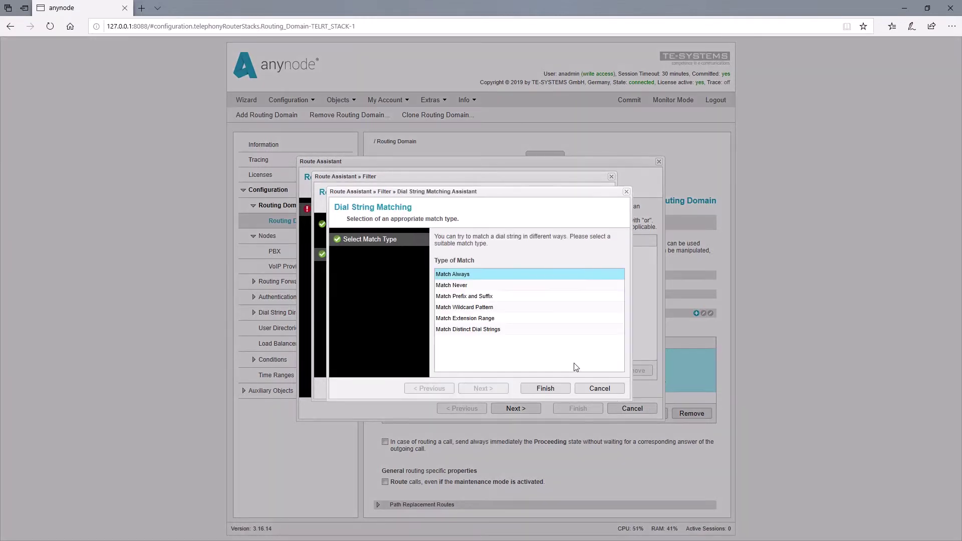
left_click(475, 299)
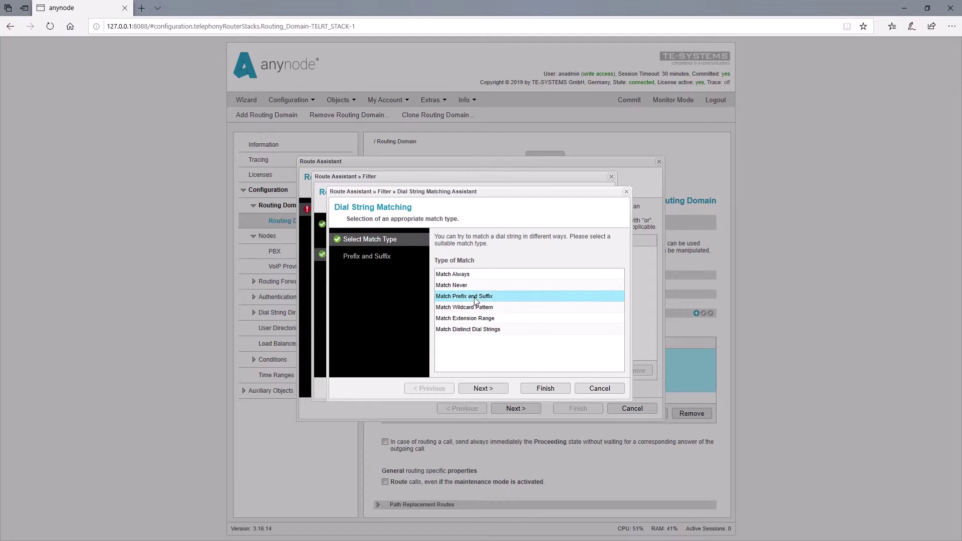
left_click(489, 390)
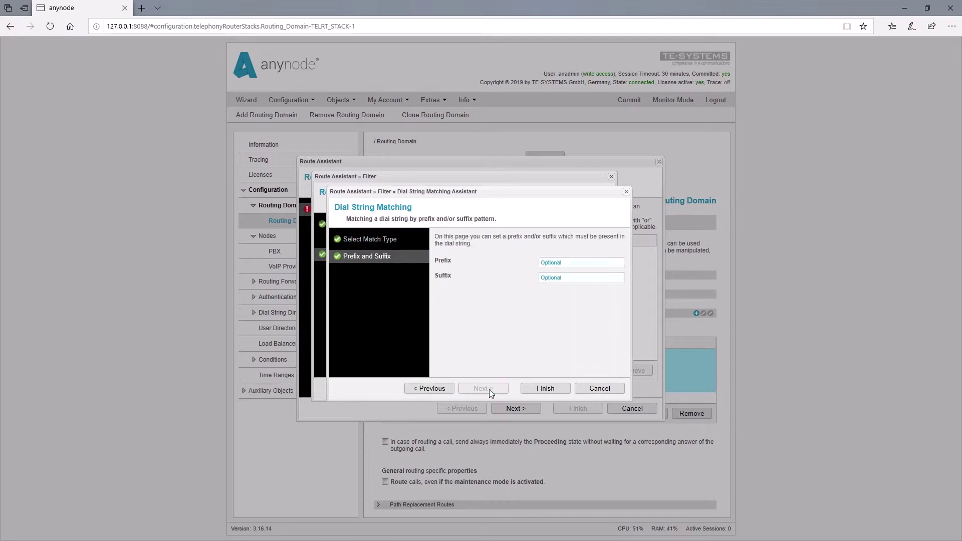
left_click(554, 264)
type("99")
left_click(542, 391)
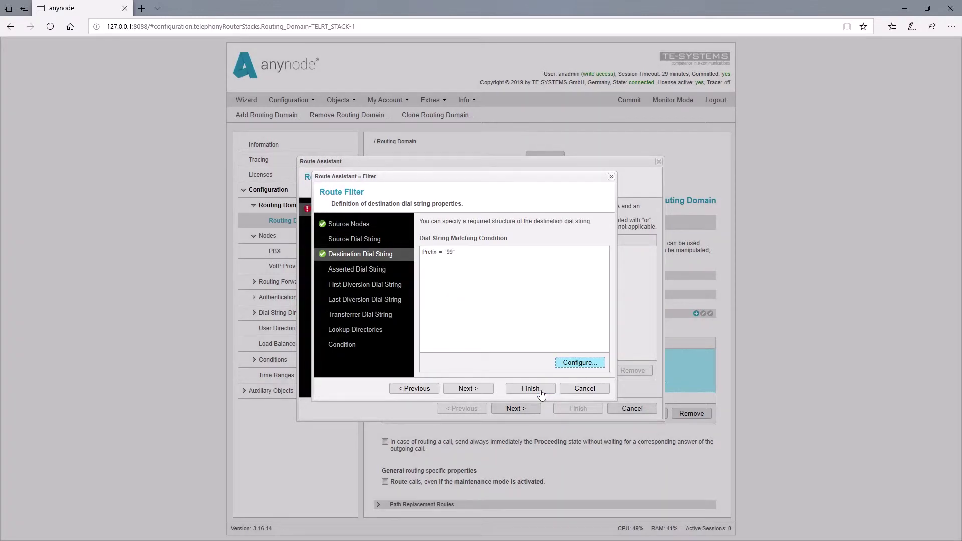
Finish the filter and route matching calls to the VoIP Provider destination node.
left_click(542, 391)
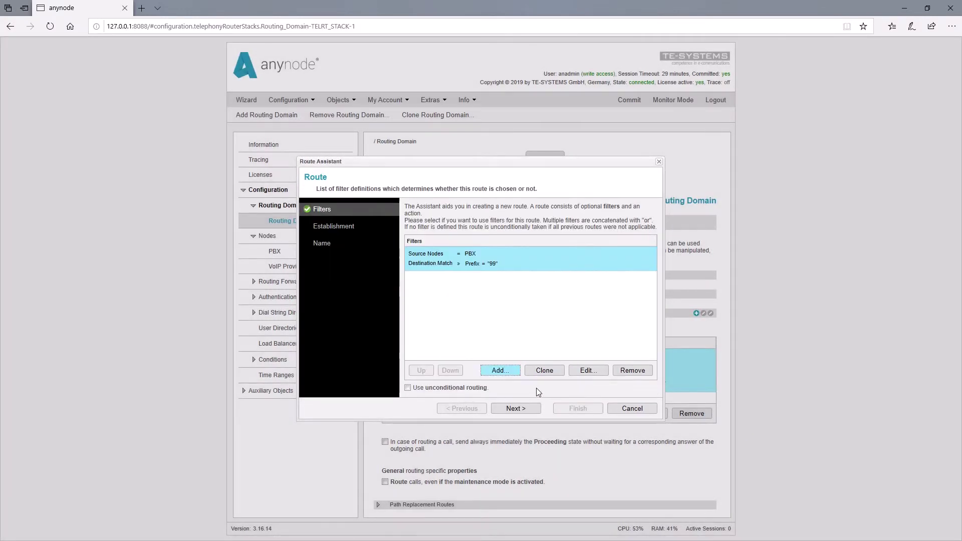
left_click(518, 410)
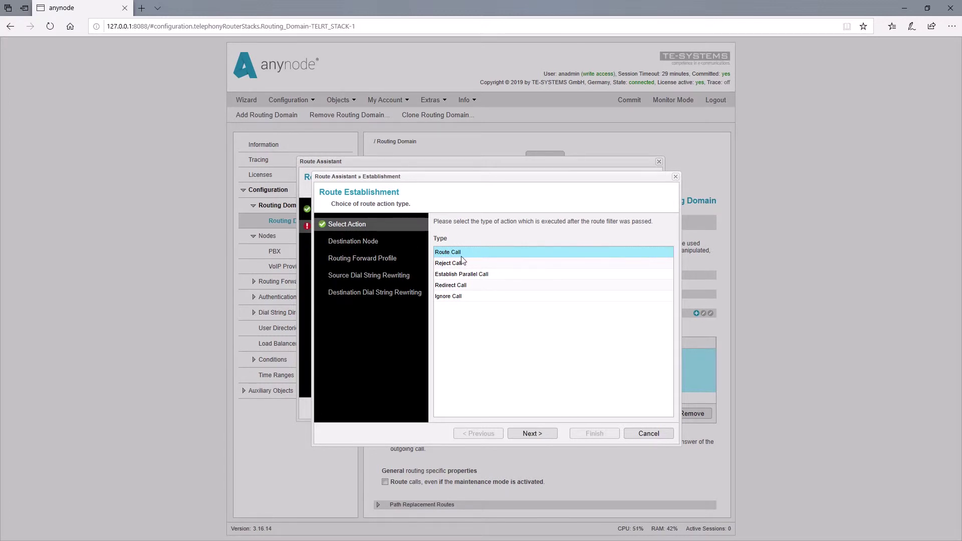
left_click(552, 440)
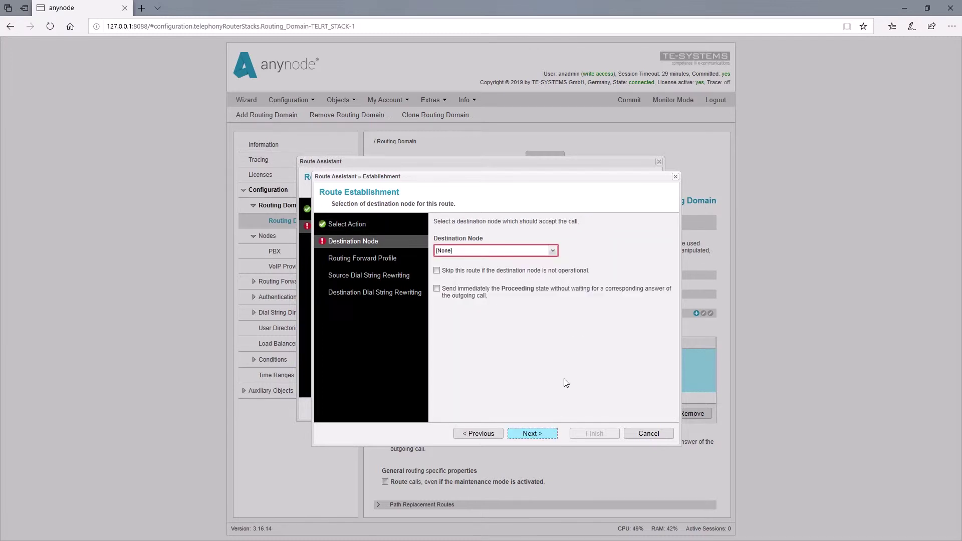
left_click(553, 252)
left_click(540, 278)
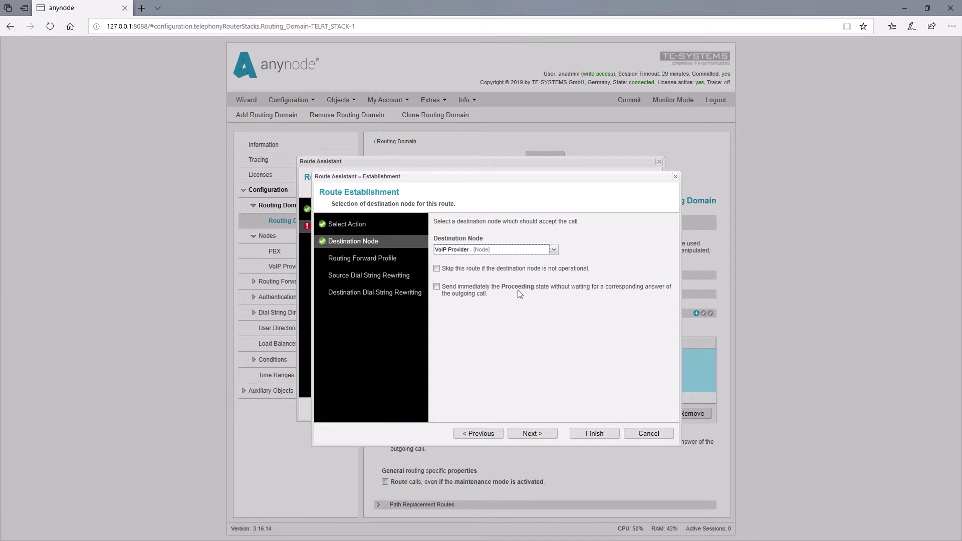
Create a new forwarding profile named 'To VoIP Provider 99'.
left_click(532, 433)
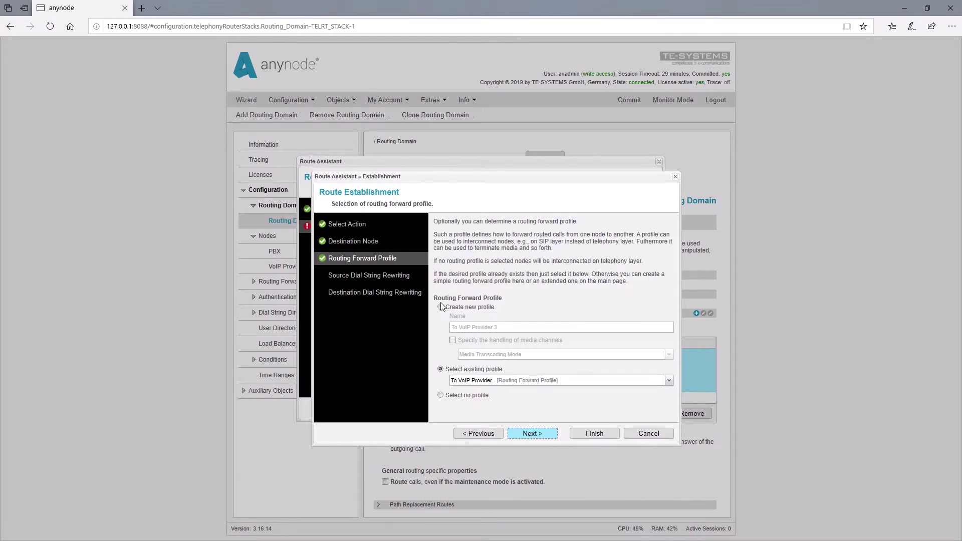
left_click(444, 308)
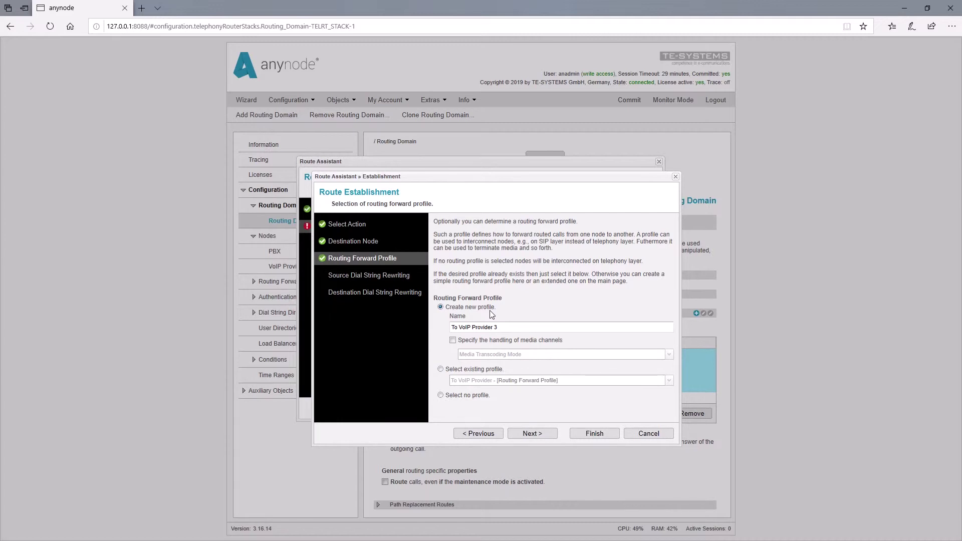
left_click(497, 327)
type("99")
Add a source rewriting segment that deletes 20 leading characters of the entire Source Dial String.
left_click(544, 438)
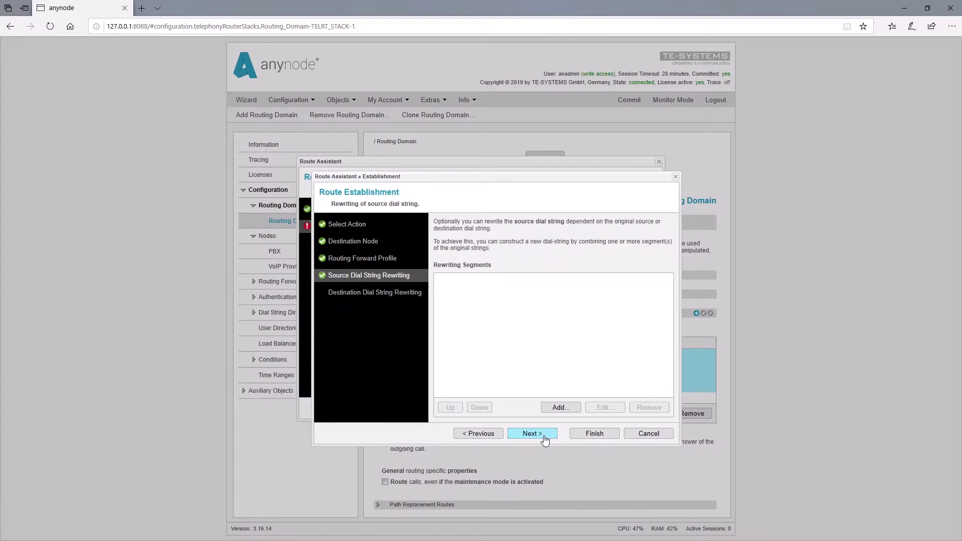
left_click(564, 408)
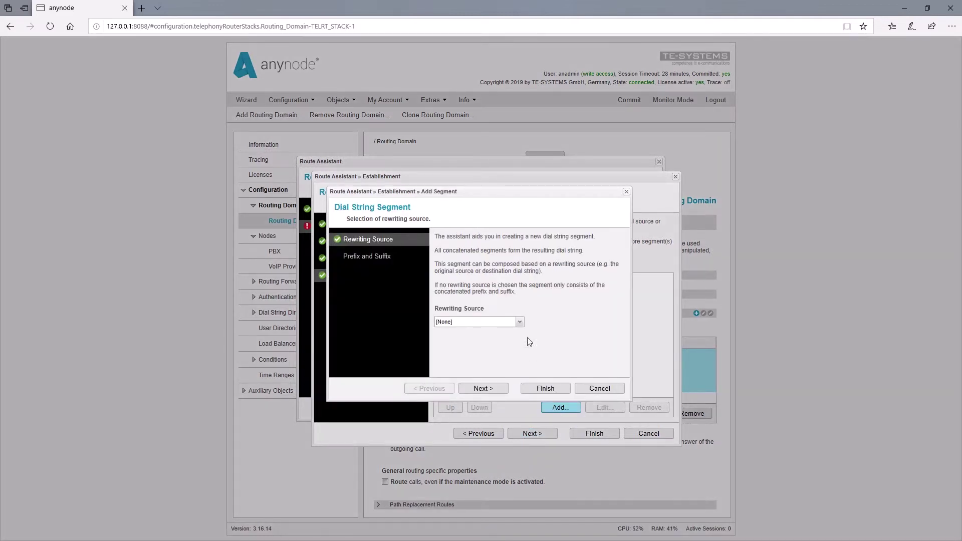
left_click(520, 324)
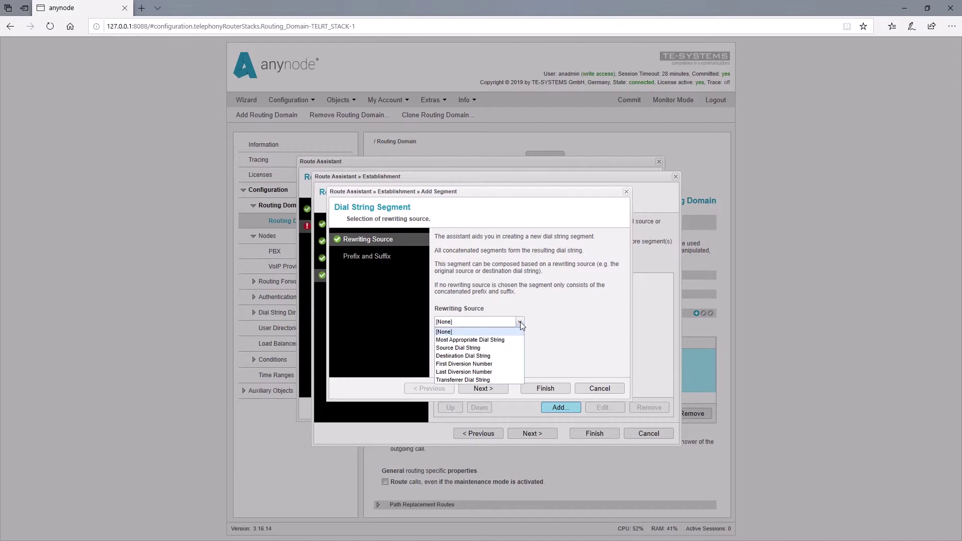
left_click(498, 351)
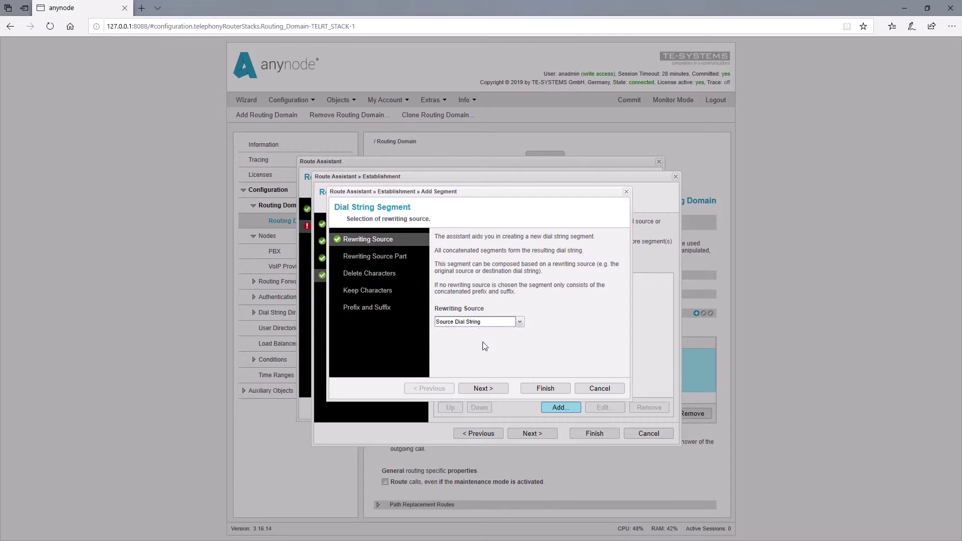
left_click(496, 392)
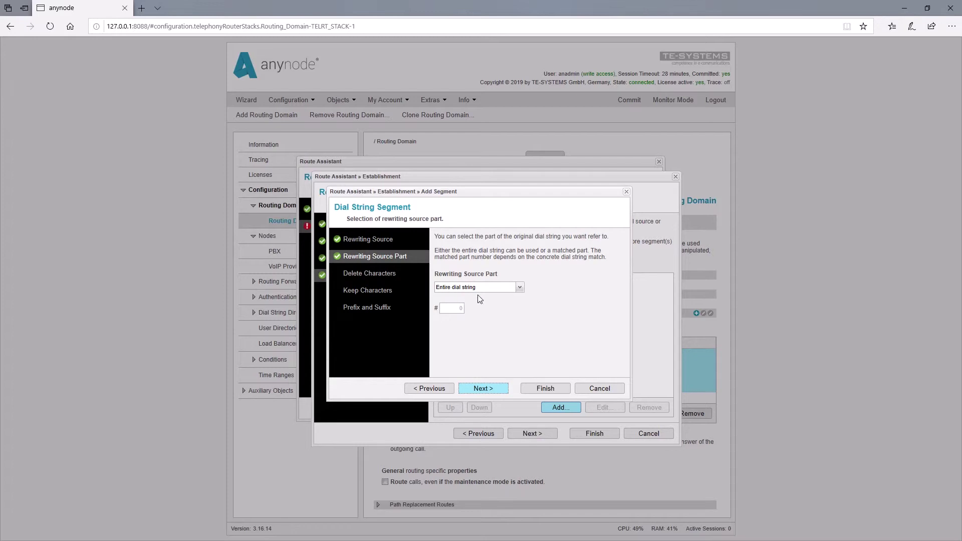
left_click(475, 289)
left_click(489, 391)
left_click(480, 274)
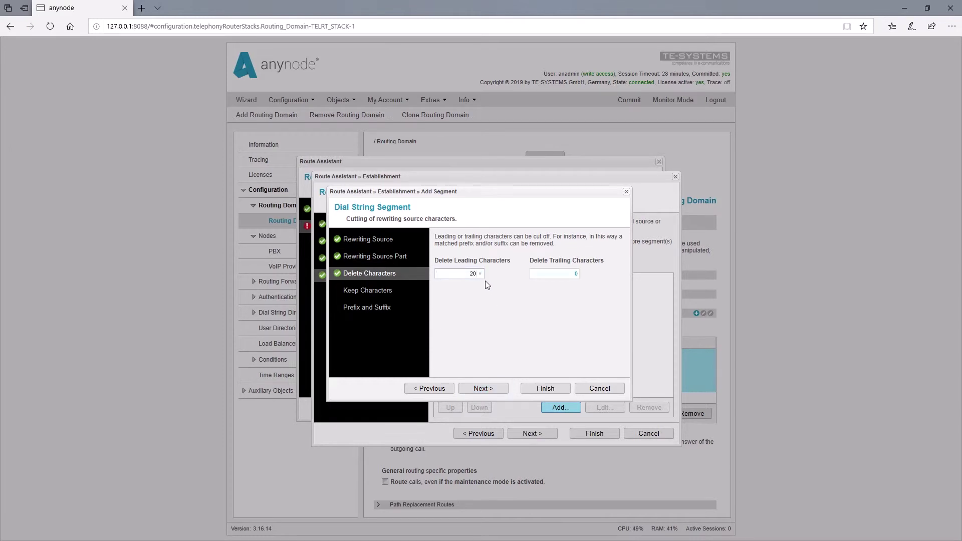
left_click(493, 391)
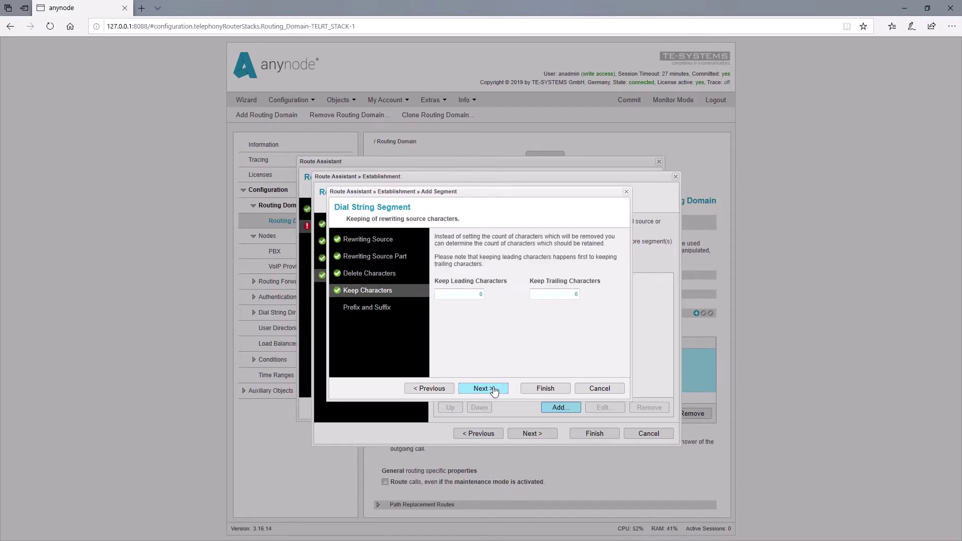
Prefix the rewritten source number with the service number and add the segment.
left_click(494, 390)
left_click(458, 266)
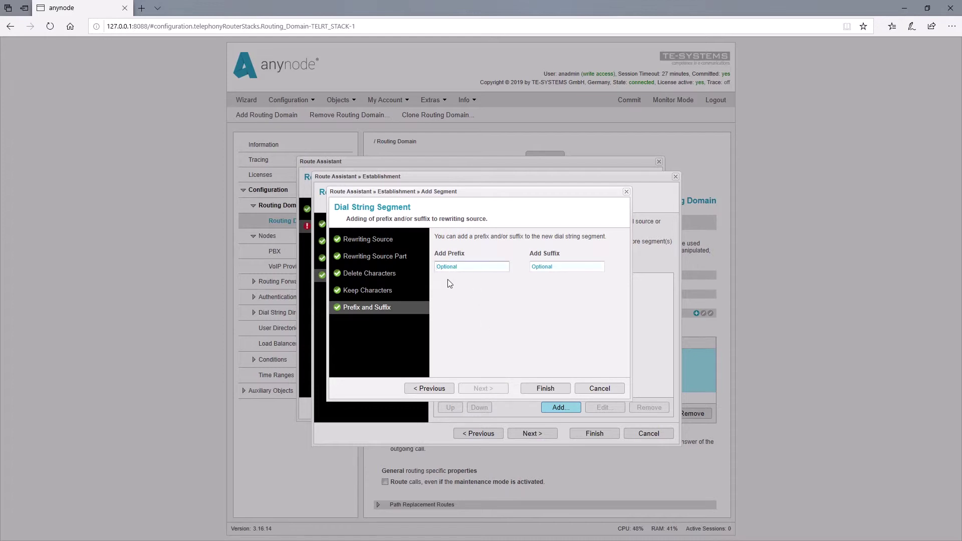
left_click(545, 388)
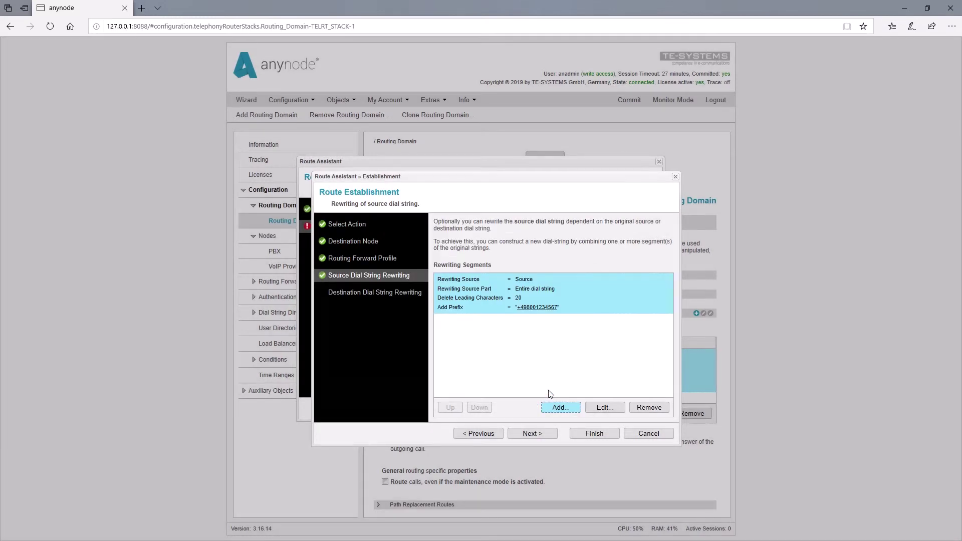
Add a destination rewriting segment deleting 2 leading characters of the entire Destination Dial String.
left_click(544, 435)
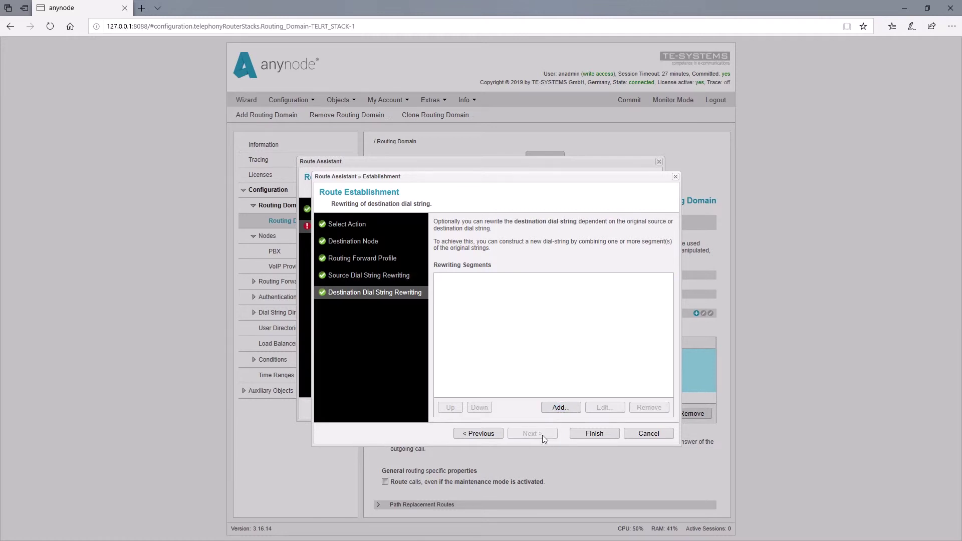
left_click(561, 408)
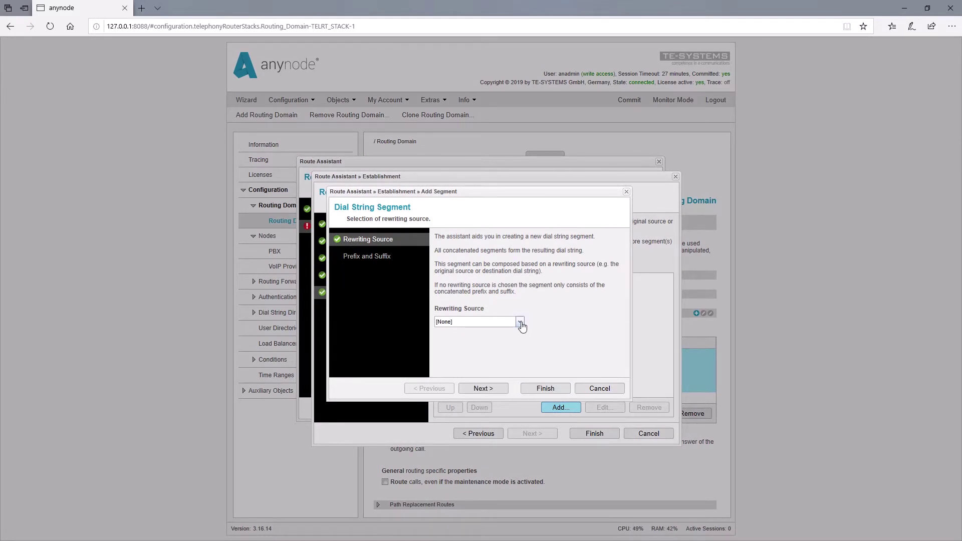
left_click(520, 322)
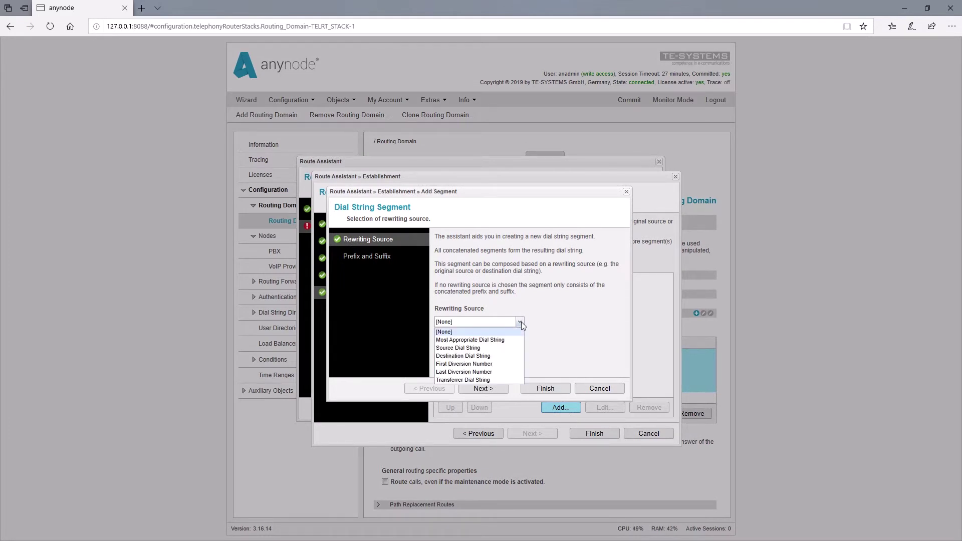
left_click(501, 357)
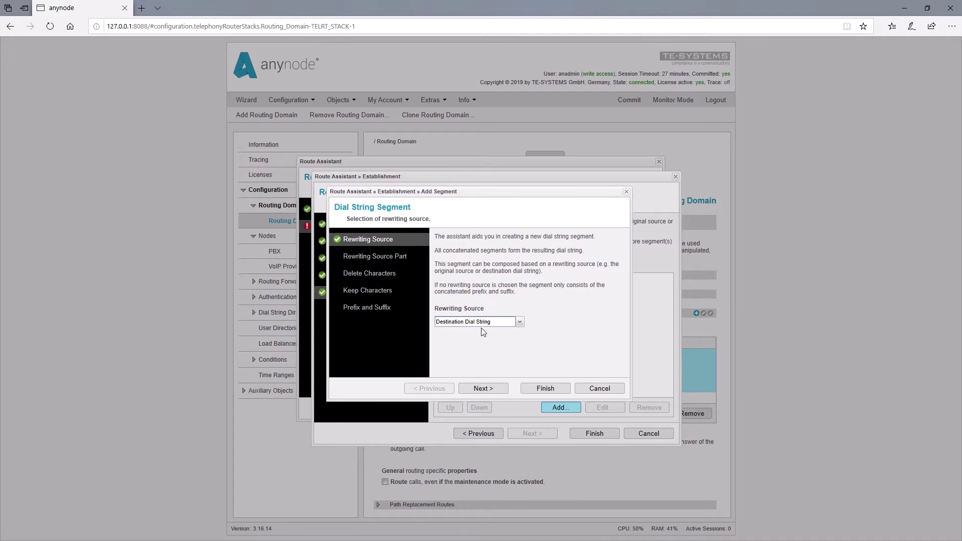
left_click(493, 389)
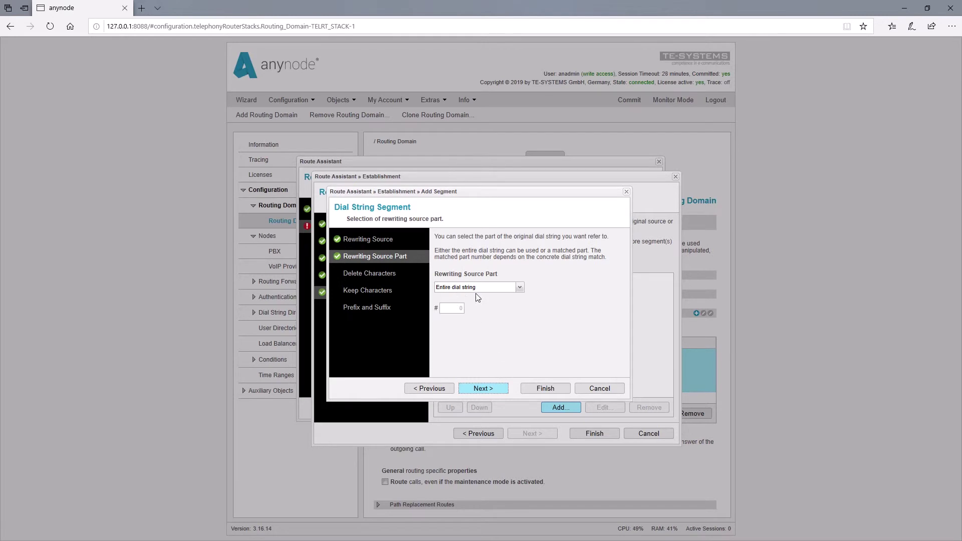
left_click(481, 390)
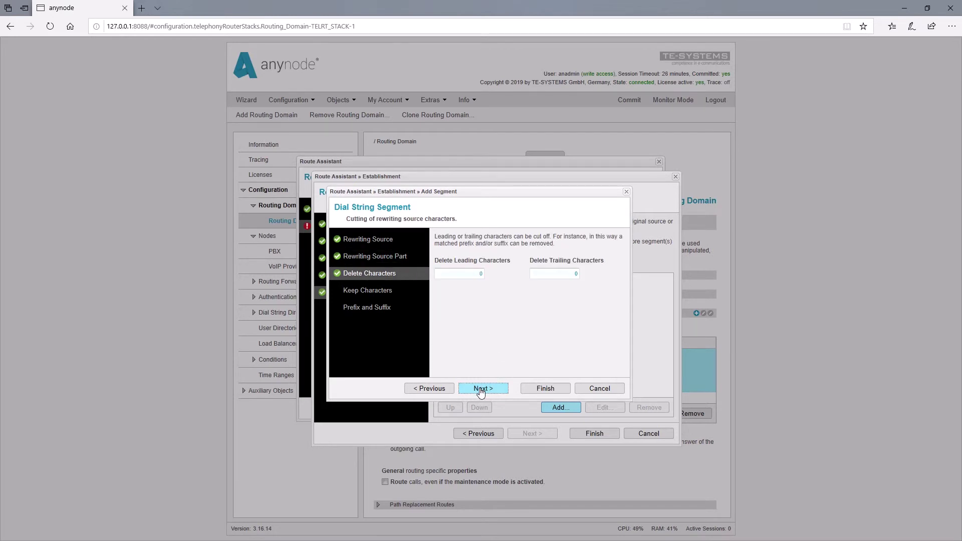
left_click(482, 275)
double_click(483, 388)
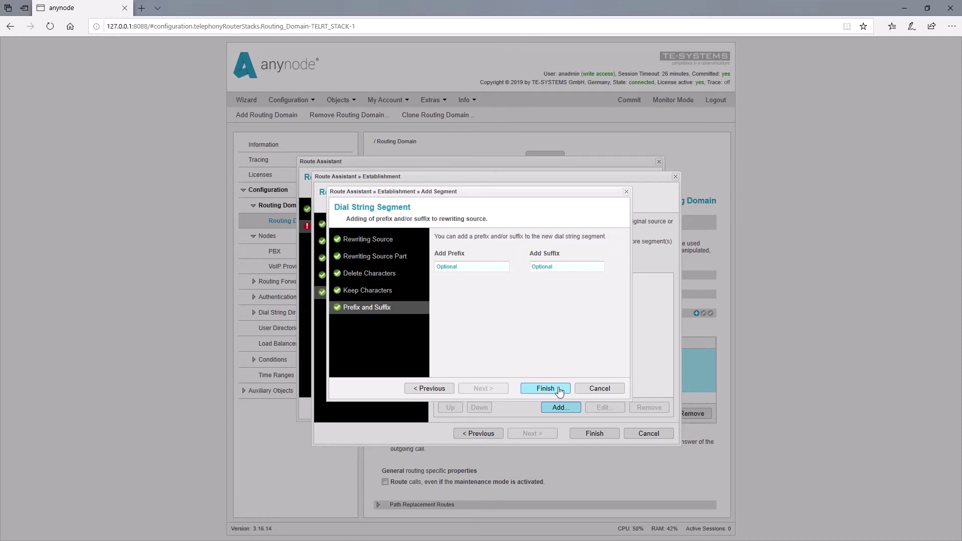
left_click(559, 390)
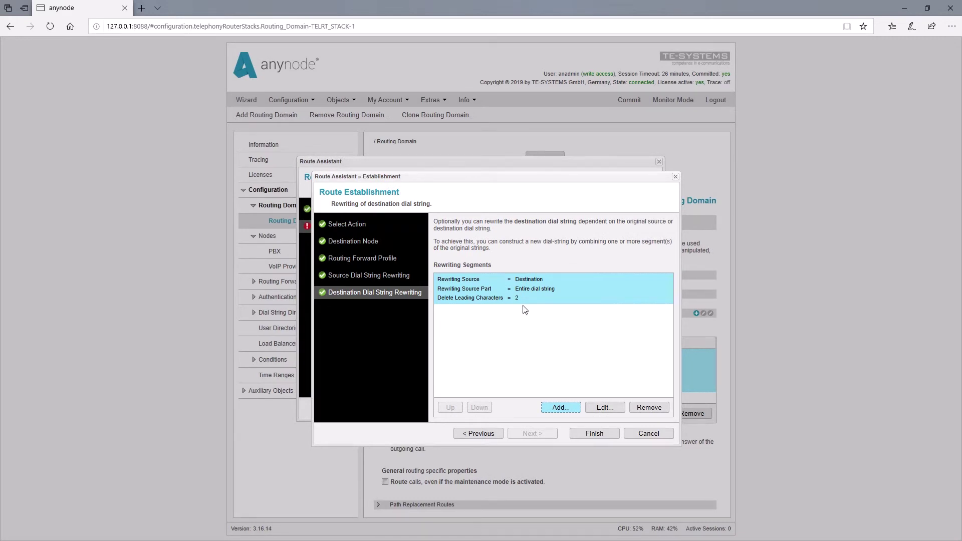
Finish the establishment settings and save the route as 'To VoIP Provider 99'.
left_click(609, 435)
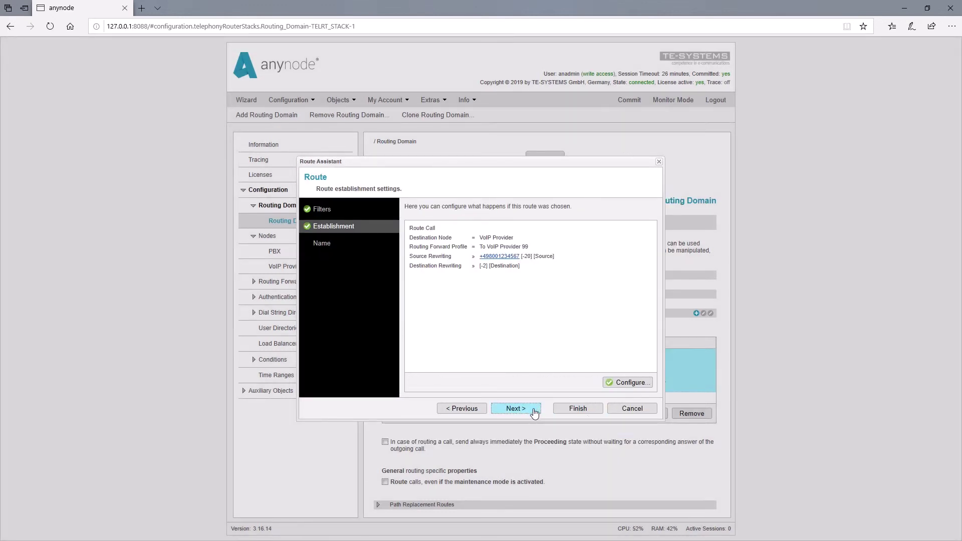
left_click(516, 408)
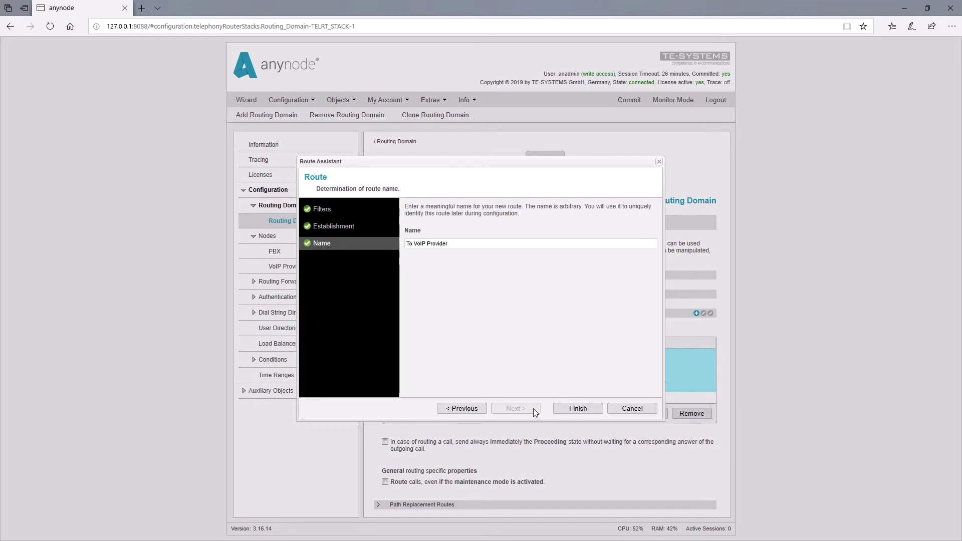
left_click(451, 244)
left_click(578, 413)
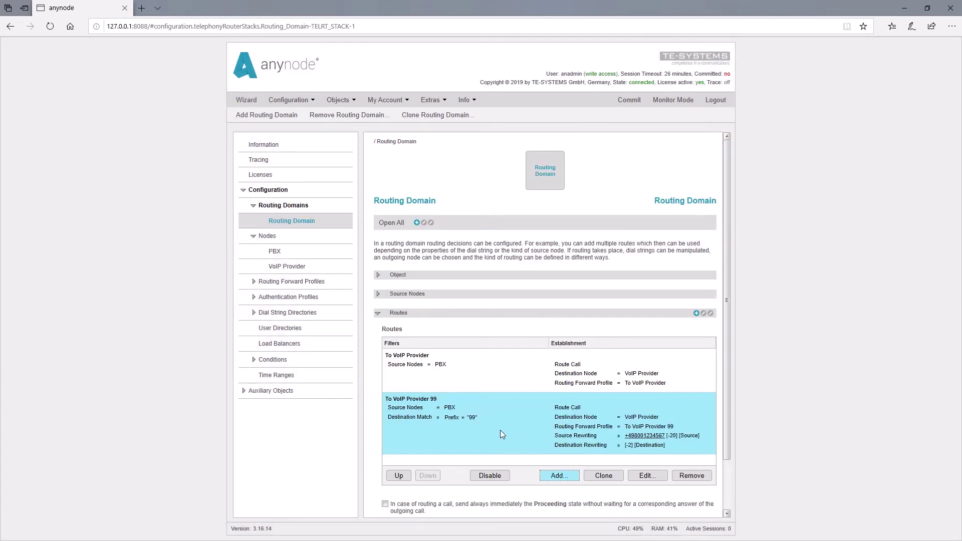
Move 'To VoIP Provider 99' above the general route and commit the configuration.
left_click(405, 478)
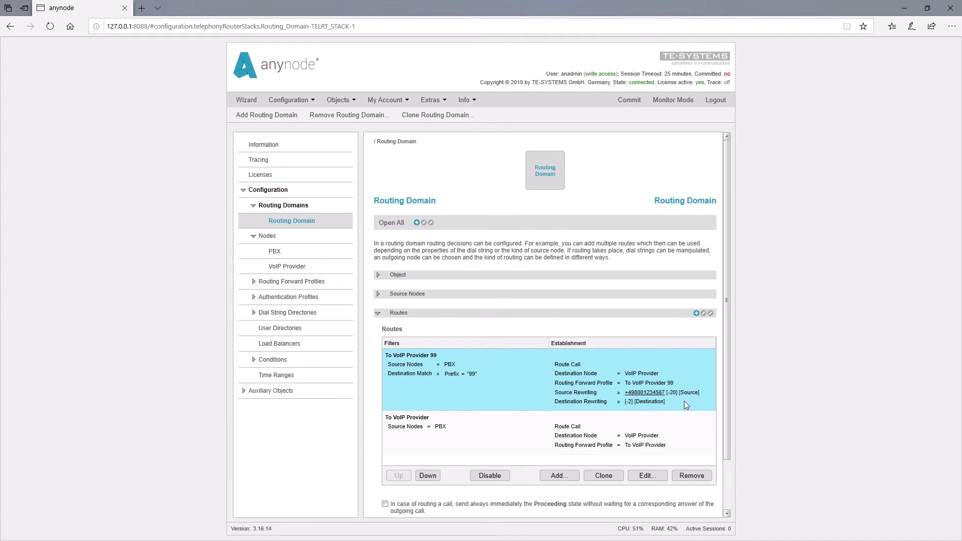
left_click(628, 106)
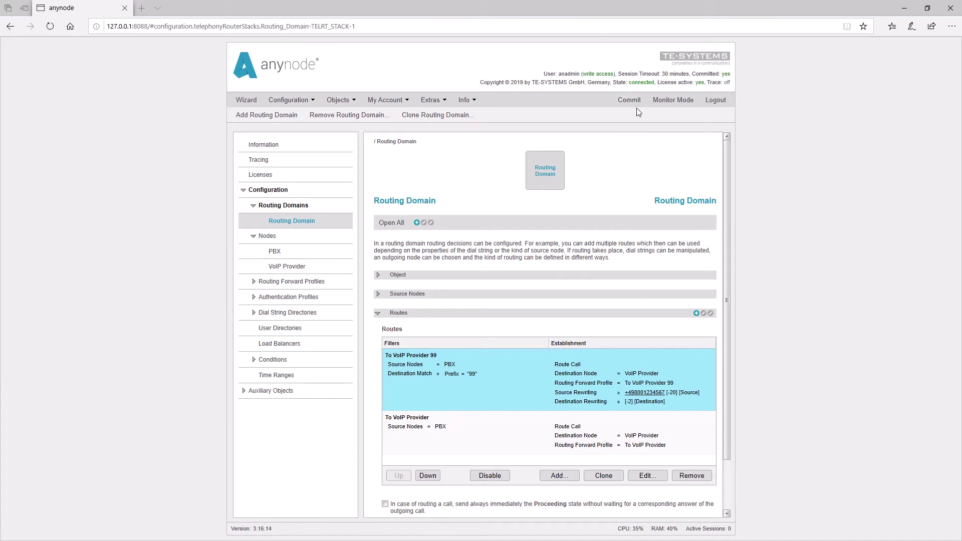
In the 'To VoIP Provider 99' profile's Telephony Forwarding, set changes of dial strings to No.
left_click(255, 281)
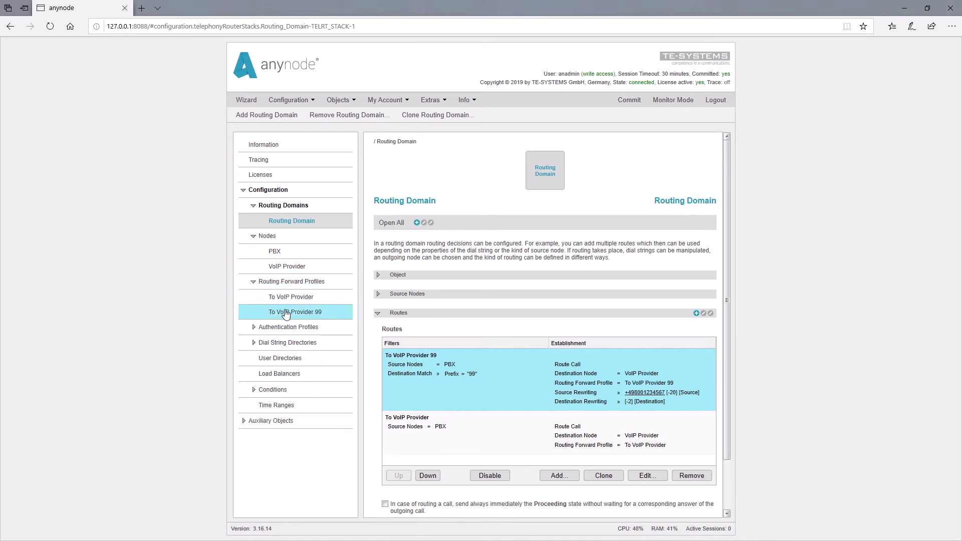
left_click(307, 319)
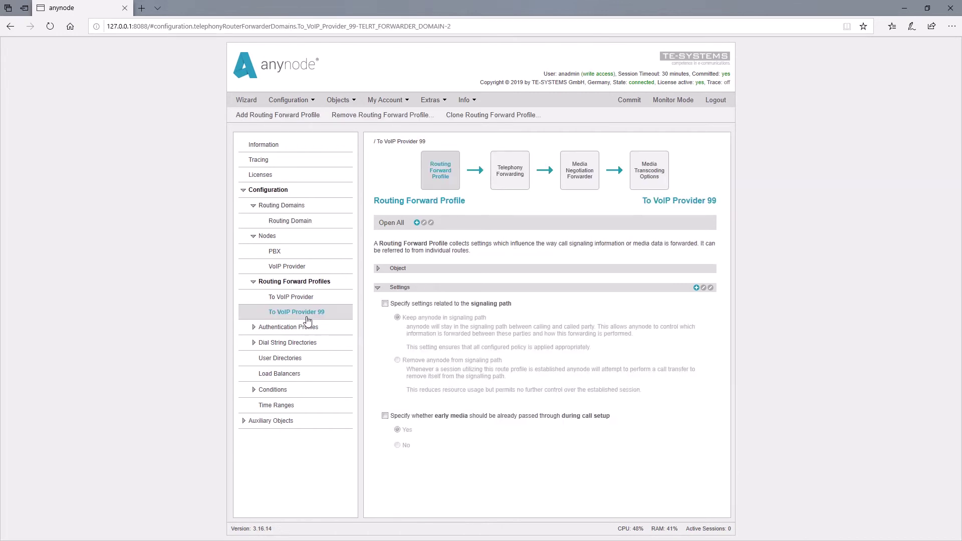
left_click(511, 181)
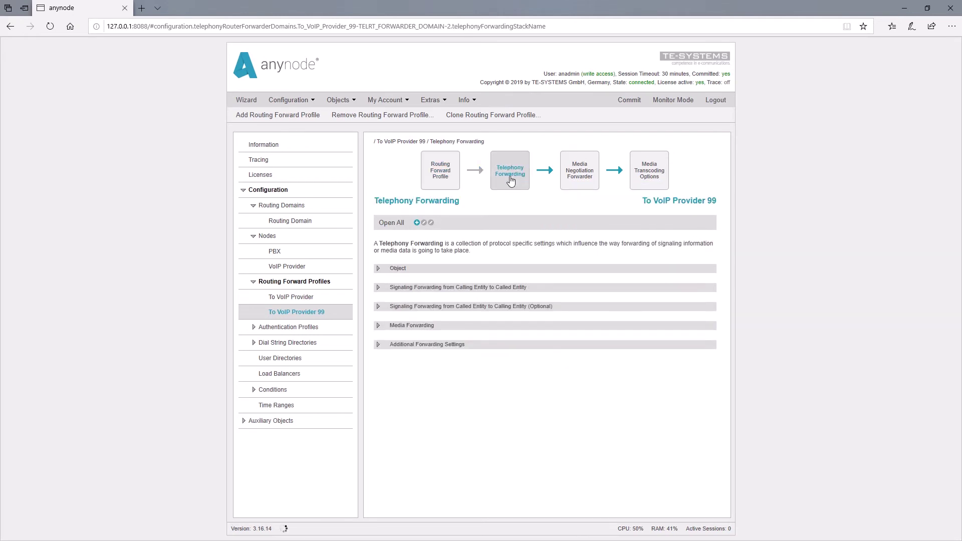
left_click(379, 287)
left_click_drag(728, 180, 723, 248)
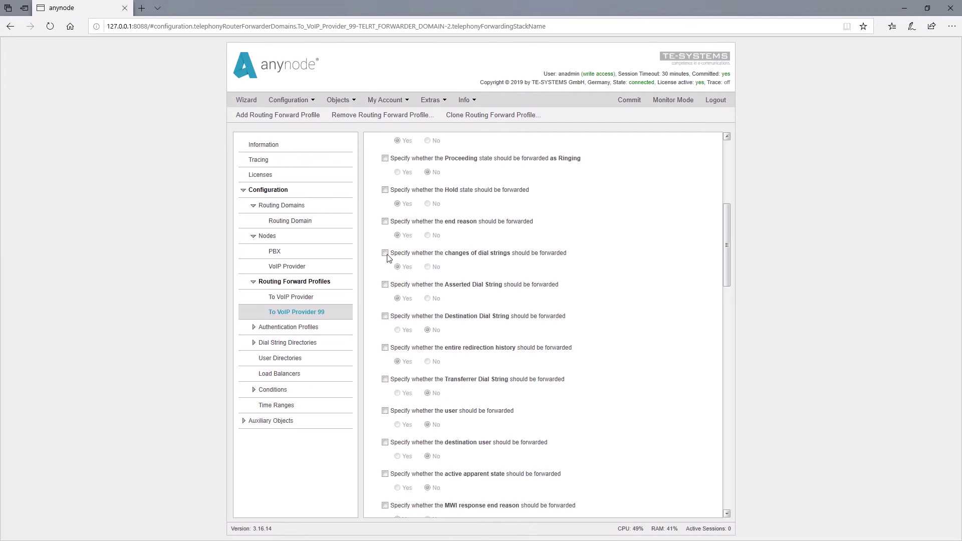
left_click(385, 253)
left_click(428, 268)
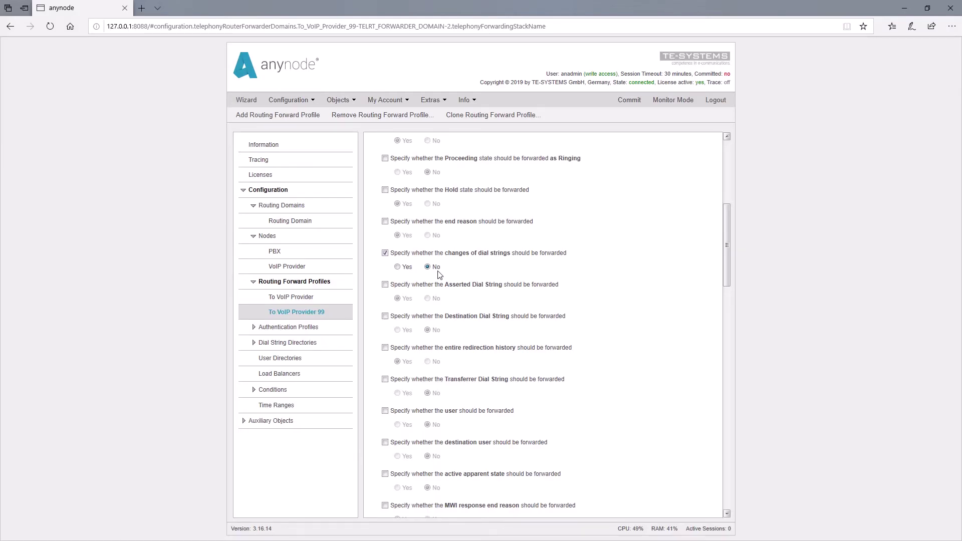
Commit, then open the logged call in Call History to check its source number and route.
left_click(627, 102)
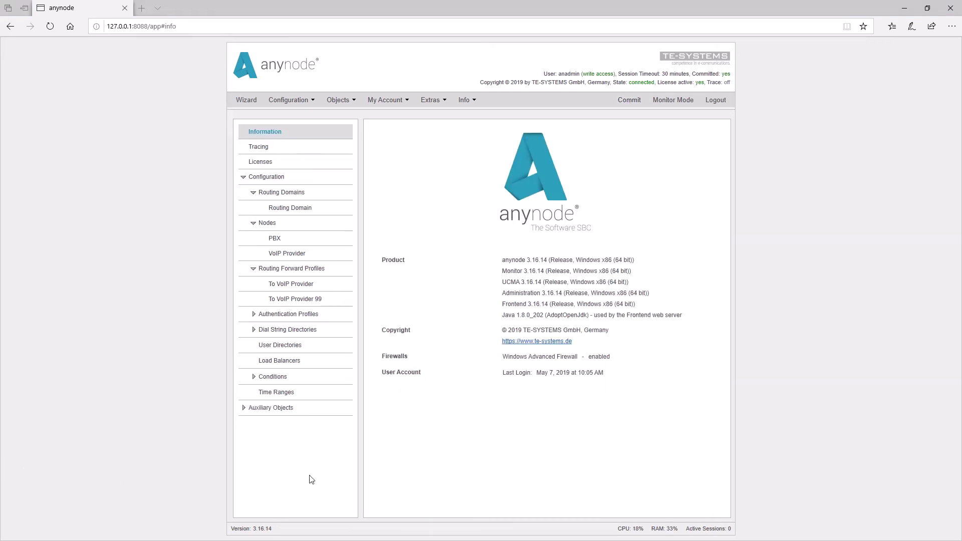
left_click(672, 104)
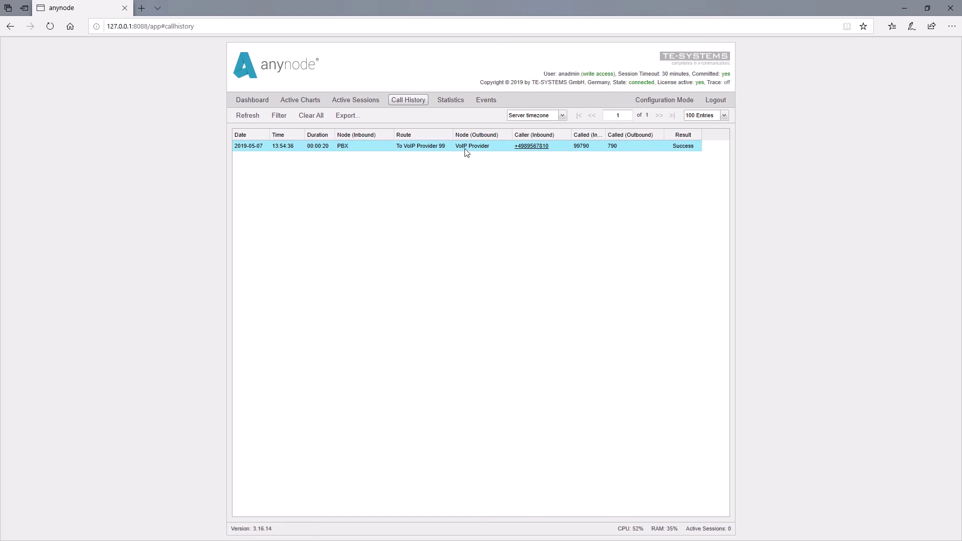
double_click(467, 146)
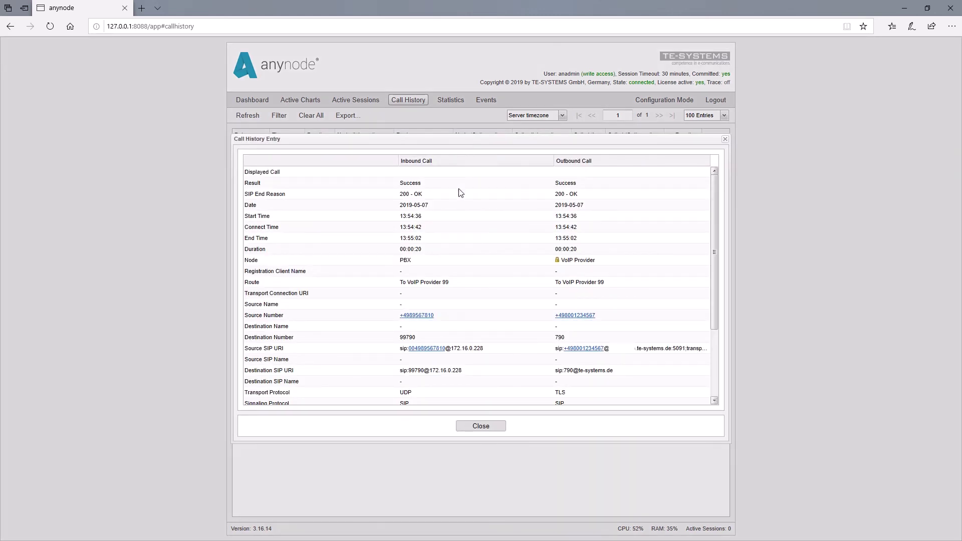
left_click(259, 315)
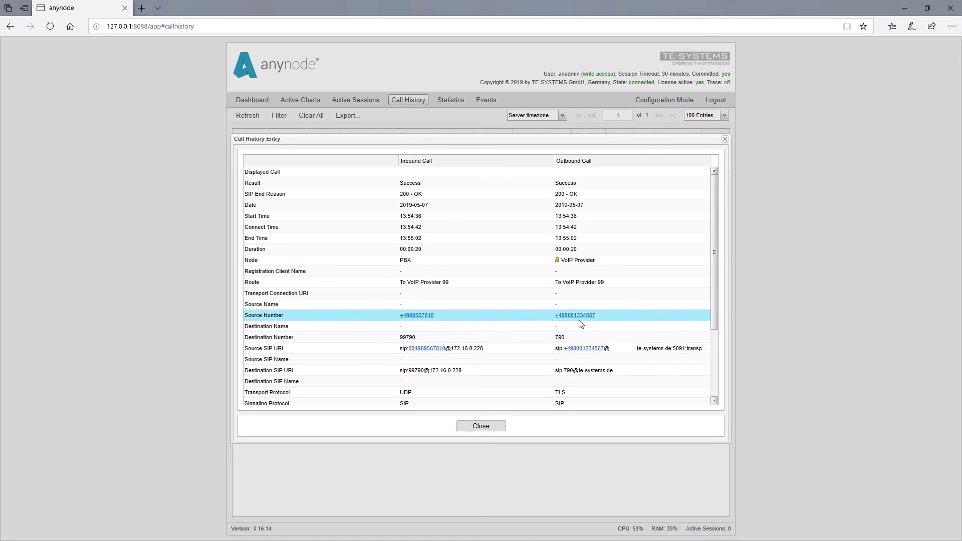
left_click(253, 284)
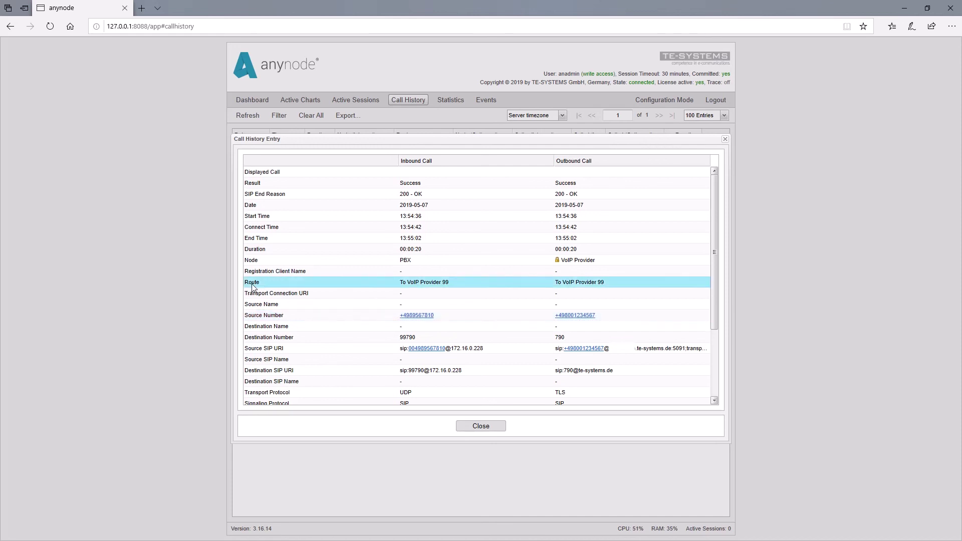